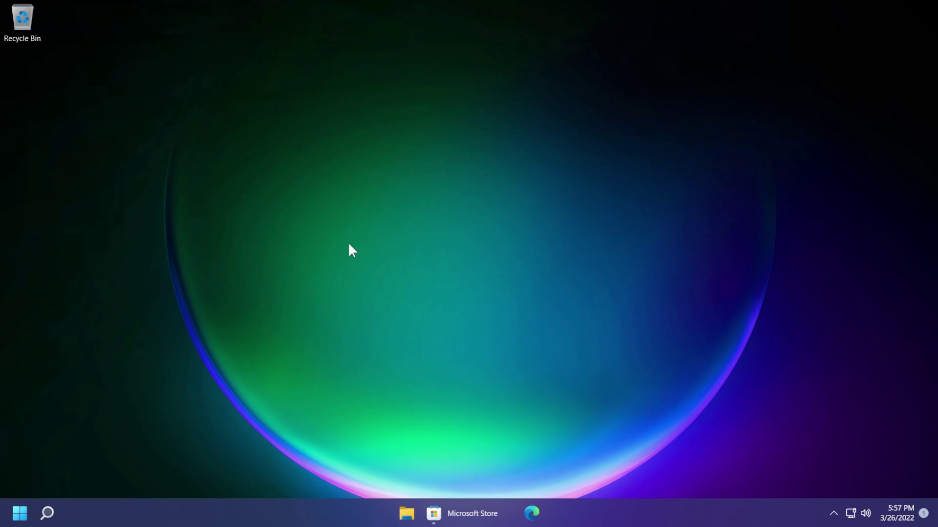
# Raise the system volume twice to bring up the default Windows 11 volume flyout.
pyautogui.press('XF86AudioRaiseVolume')
pyautogui.press('XF86AudioRaiseVolume')
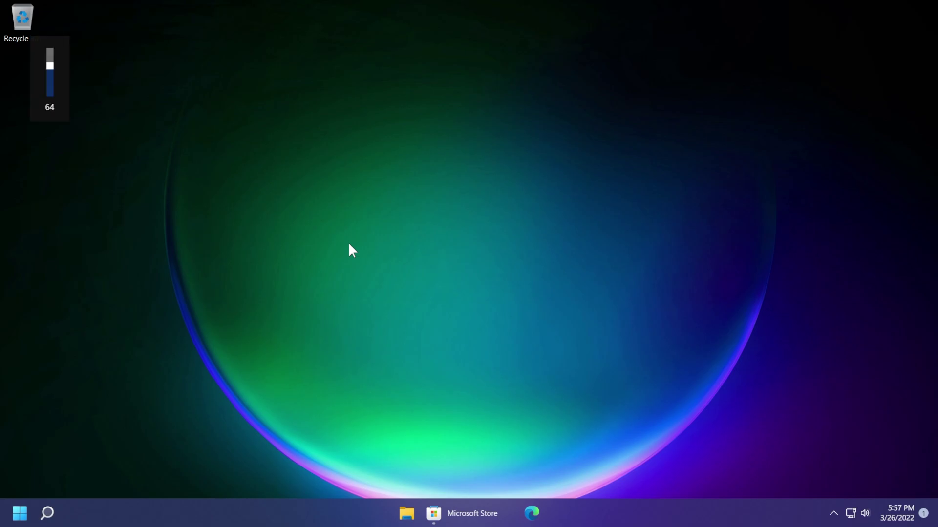
pyautogui.press('XF86AudioRaiseVolume')
pyautogui.press('XF86AudioRaiseVolume')
pyautogui.press('XF86AudioRaiseVolume')
pyautogui.press('XF86AudioRaiseVolume')
pyautogui.press('XF86AudioRaiseVolume')
pyautogui.press('XF86AudioRaiseVolume')
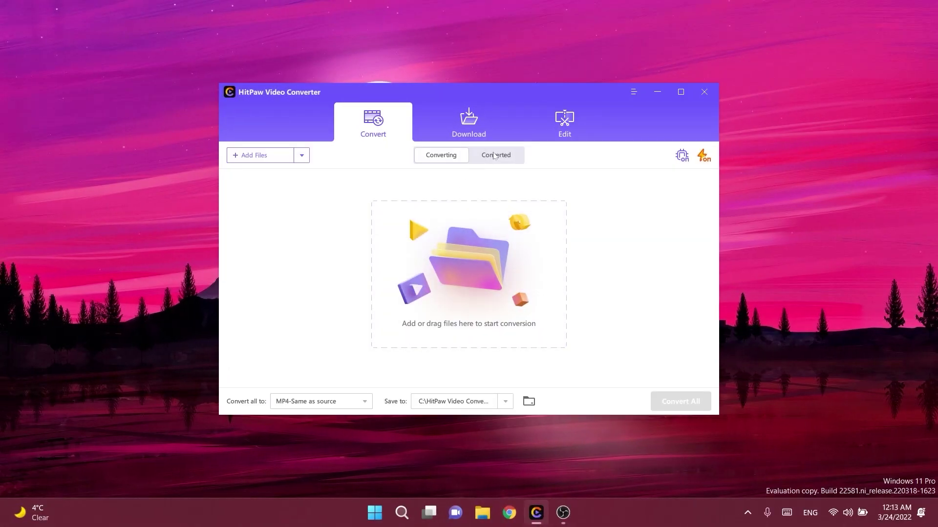
# Browse HitPaw's Download section lists, then switch to the Edit section.
pyautogui.click(473, 128)
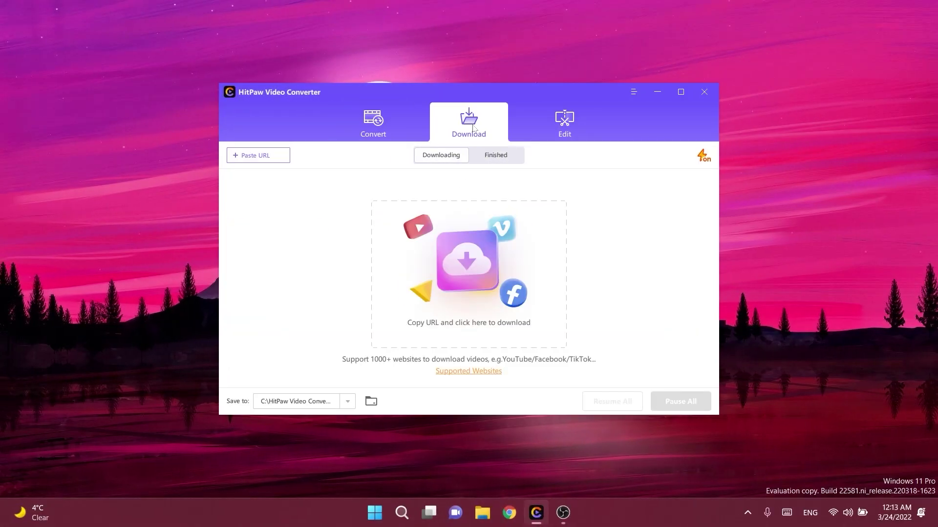
pyautogui.click(491, 156)
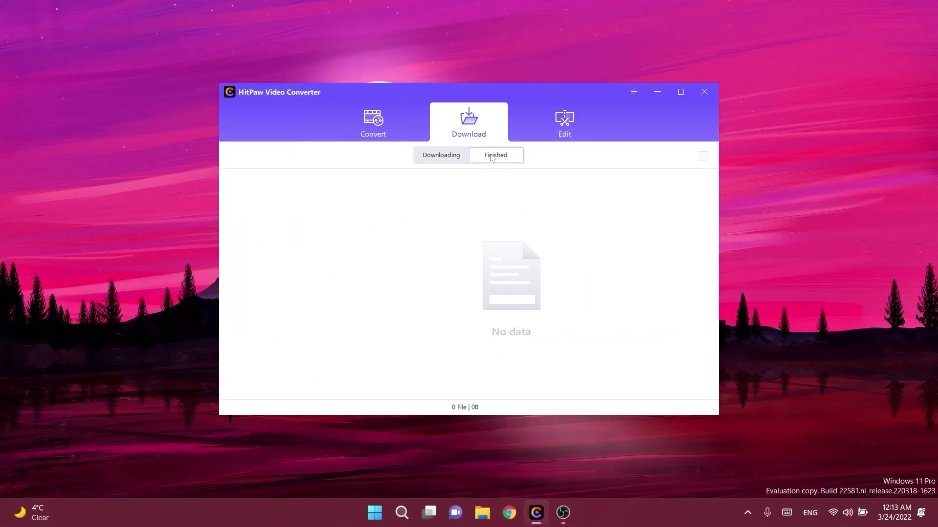
pyautogui.click(445, 156)
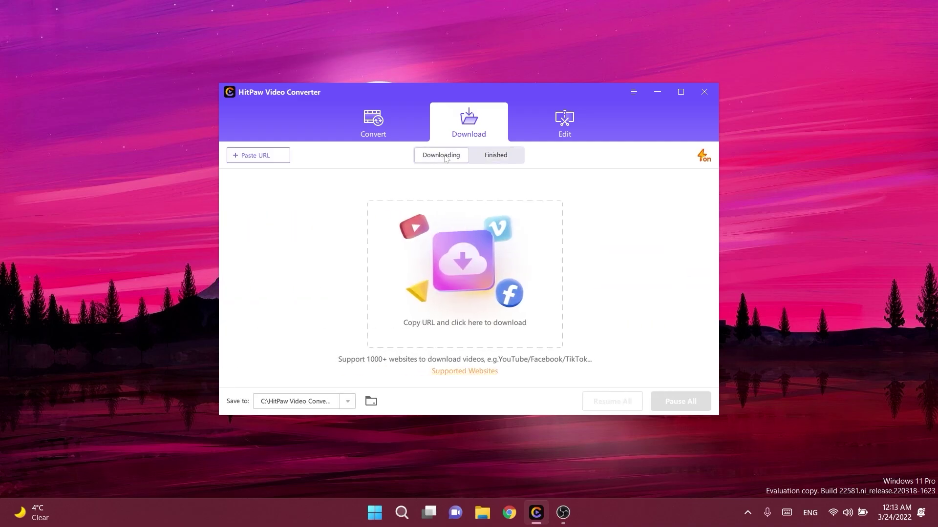
pyautogui.click(547, 133)
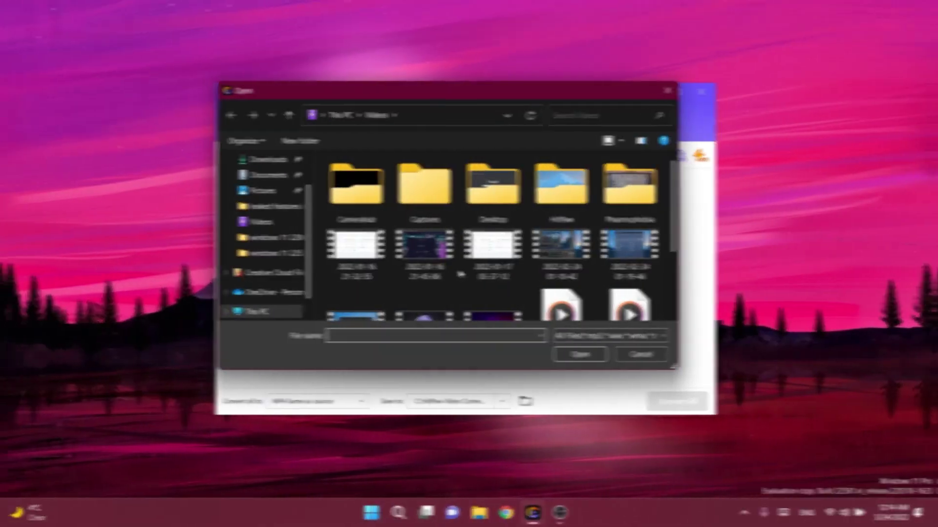
pyautogui.click(359, 252)
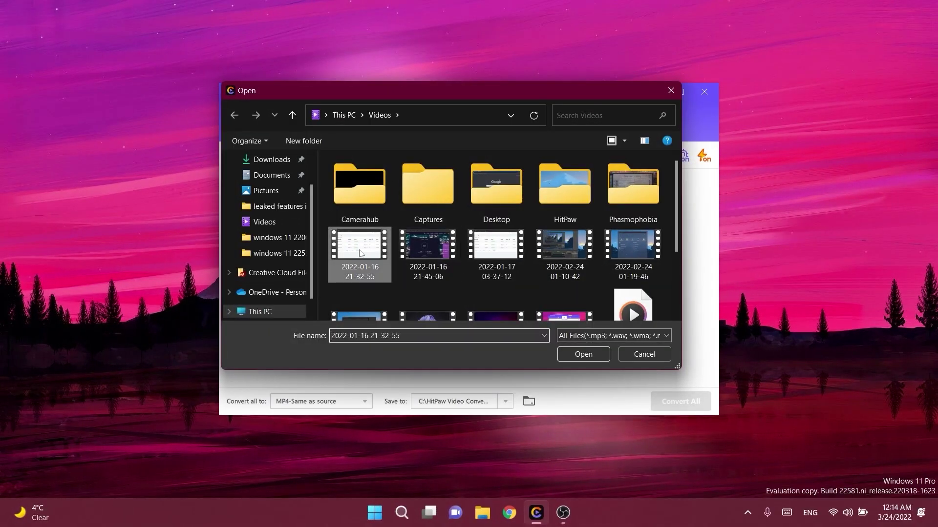
pyautogui.click(580, 355)
pyautogui.click(607, 228)
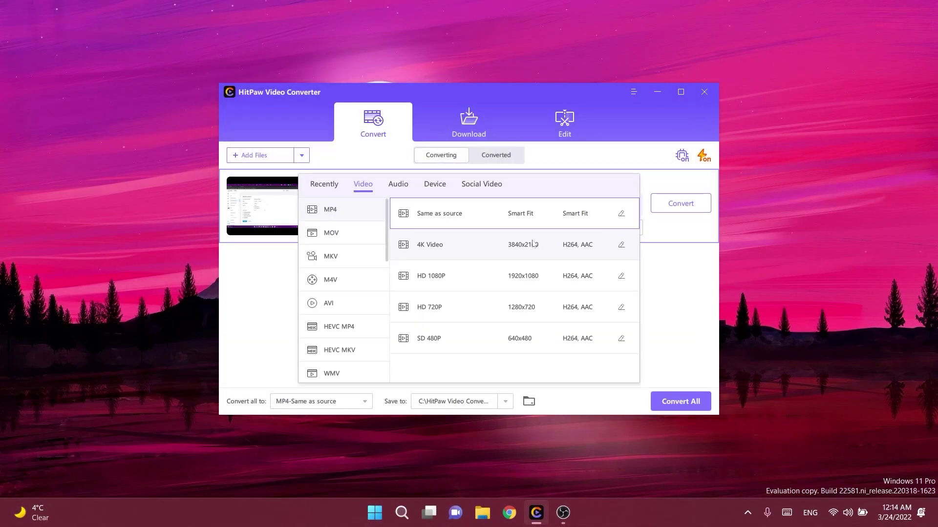
pyautogui.scroll(-3, 391, 237)
pyautogui.scroll(3, 391, 237)
pyautogui.click(430, 244)
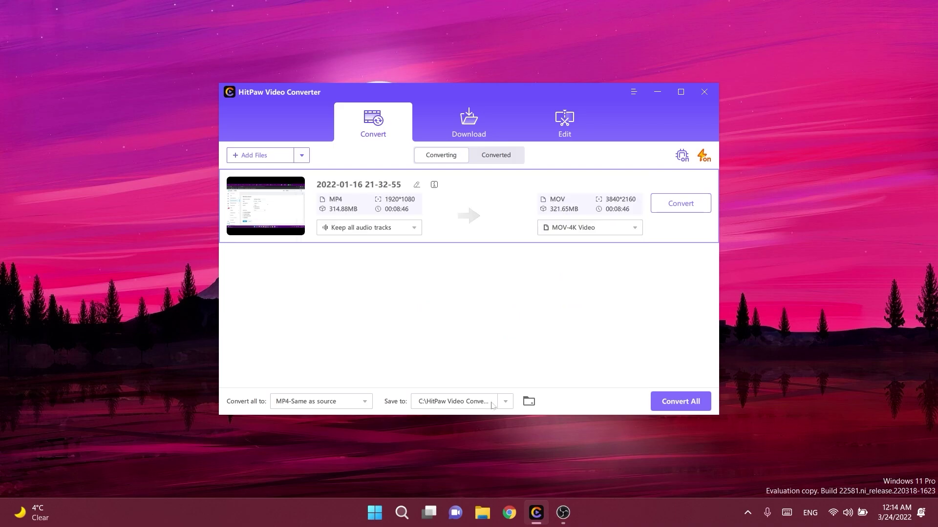
# Choose a save folder, set HD 1080P resolution, and convert, checking the converted list.
pyautogui.click(505, 401)
pyautogui.click(453, 385)
pyautogui.click(569, 356)
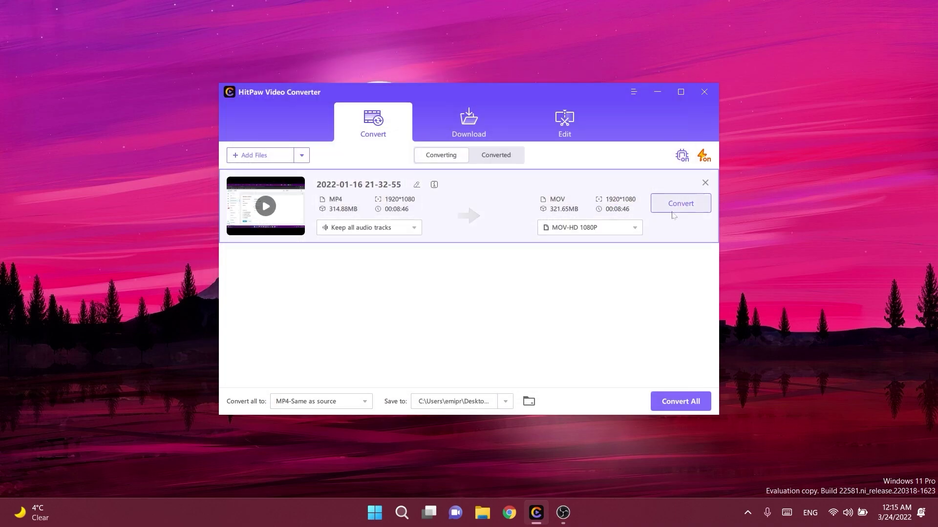
pyautogui.click(676, 204)
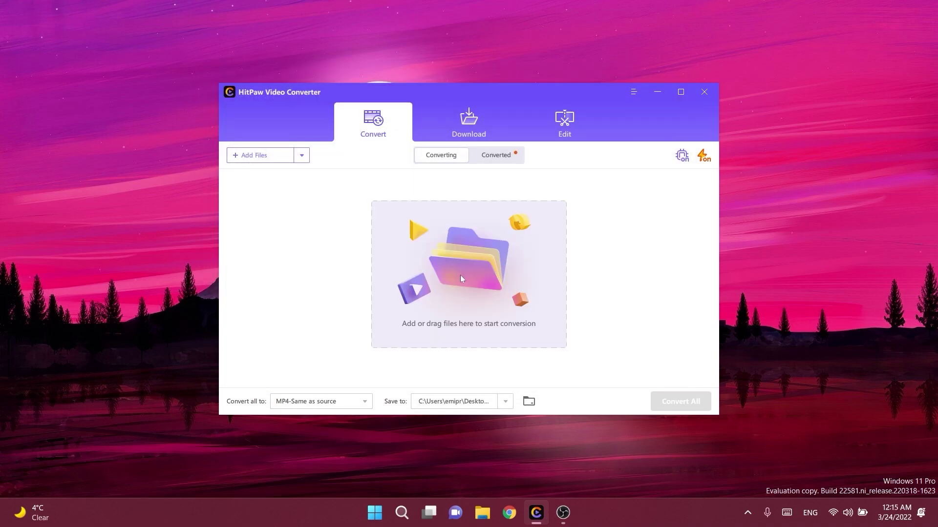
pyautogui.click(503, 157)
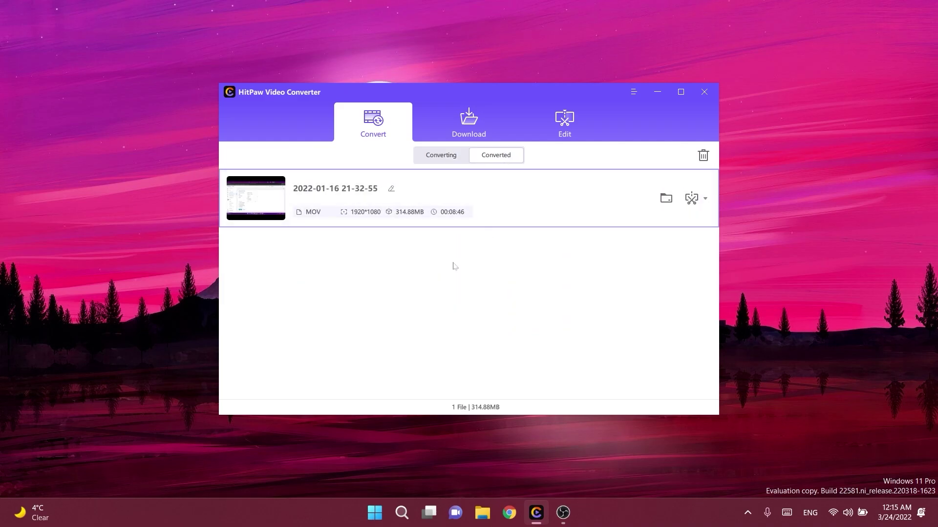
pyautogui.click(442, 156)
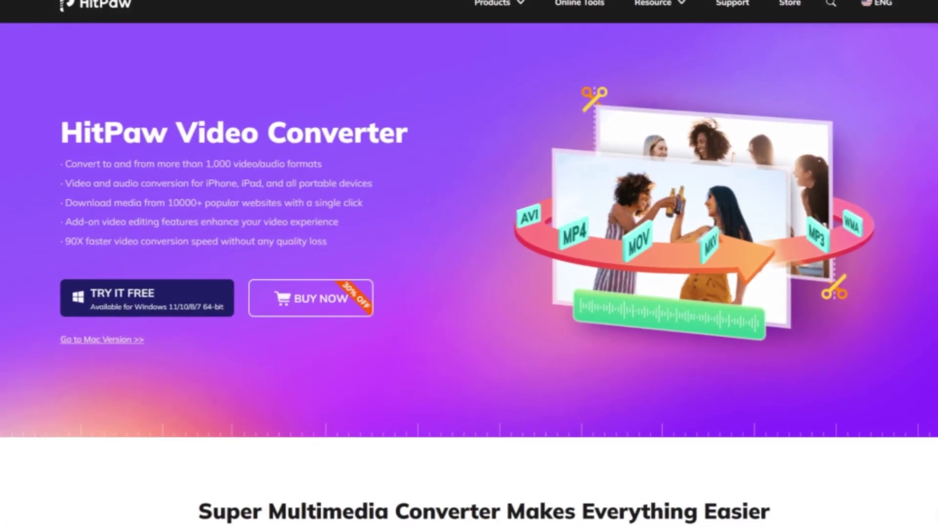
pyautogui.scroll(-2, 468, 264)
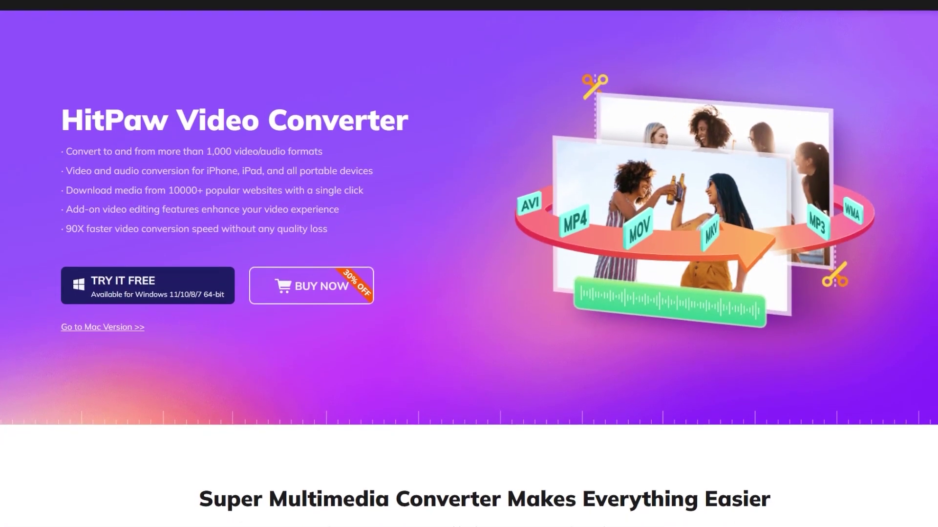
pyautogui.scroll(-1, 468, 263)
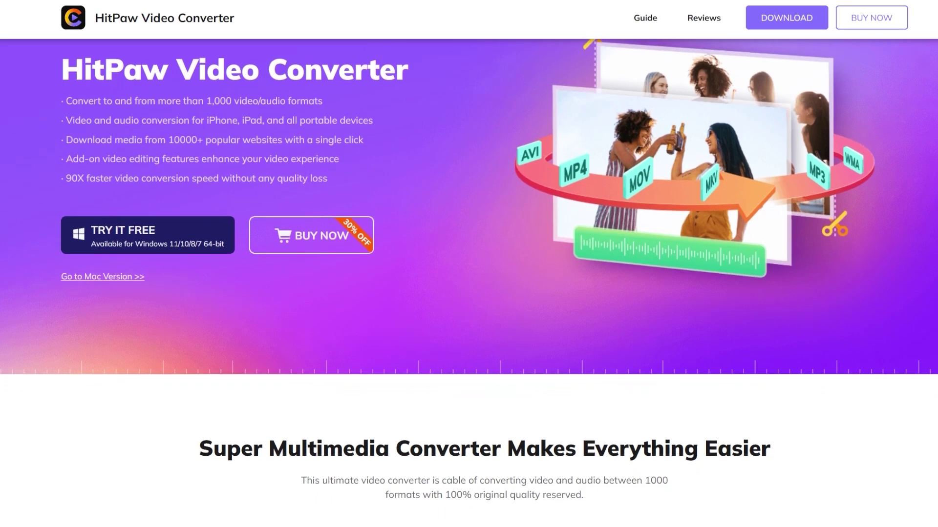
pyautogui.scroll(-1, 468, 264)
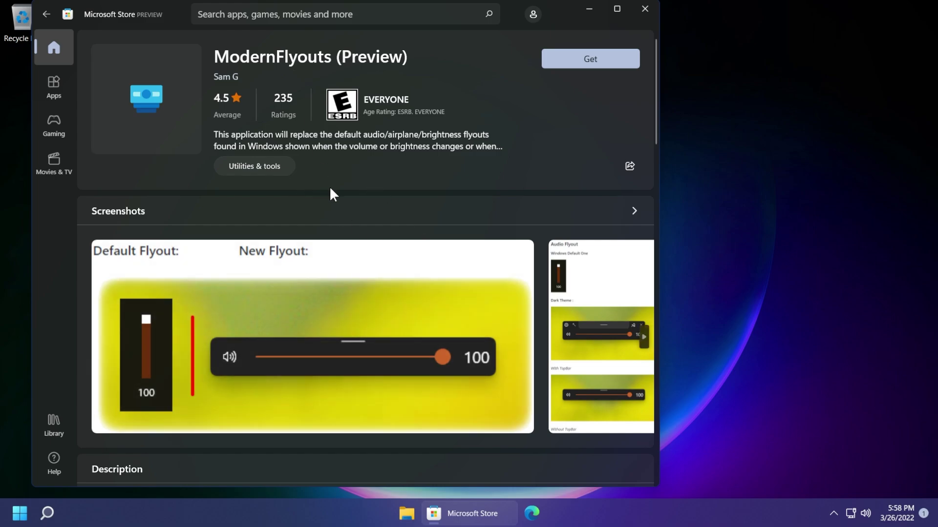
# Scroll through the ModernFlyouts (Preview) listing's screenshots and description, raising the volume once.
pyautogui.scroll(-5, 330, 201)
pyautogui.scroll(3, 330, 204)
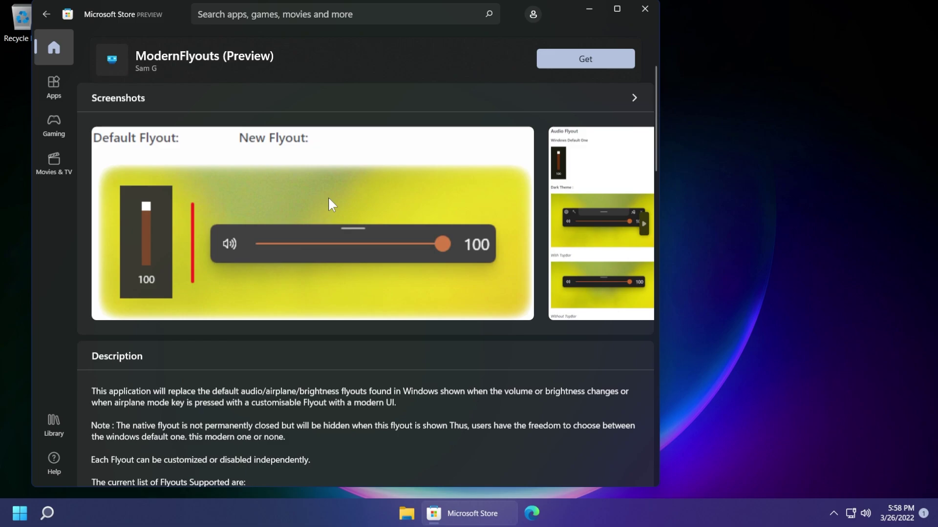
pyautogui.scroll(3, 329, 199)
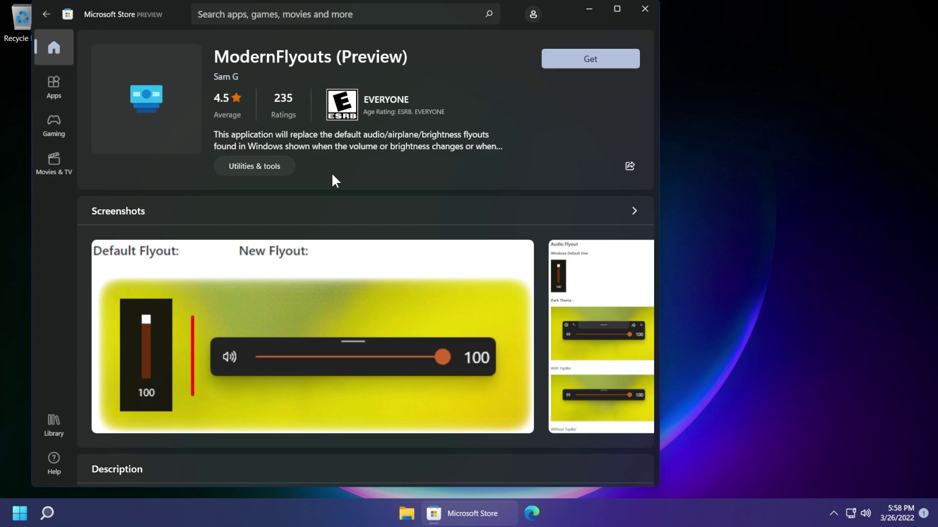
pyautogui.press('XF86AudioRaiseVolume')
pyautogui.press('XF86AudioRaiseVolume')
pyautogui.press('XF86AudioRaiseVolume')
# Get ModernFlyouts (Preview) from the Store and open it once installed.
pyautogui.click(589, 58)
pyautogui.click(590, 65)
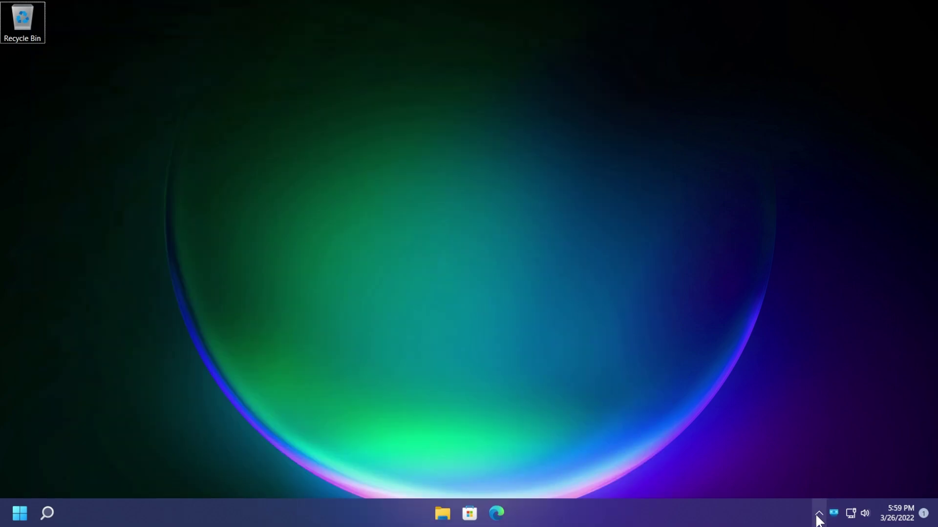
pyautogui.click(818, 514)
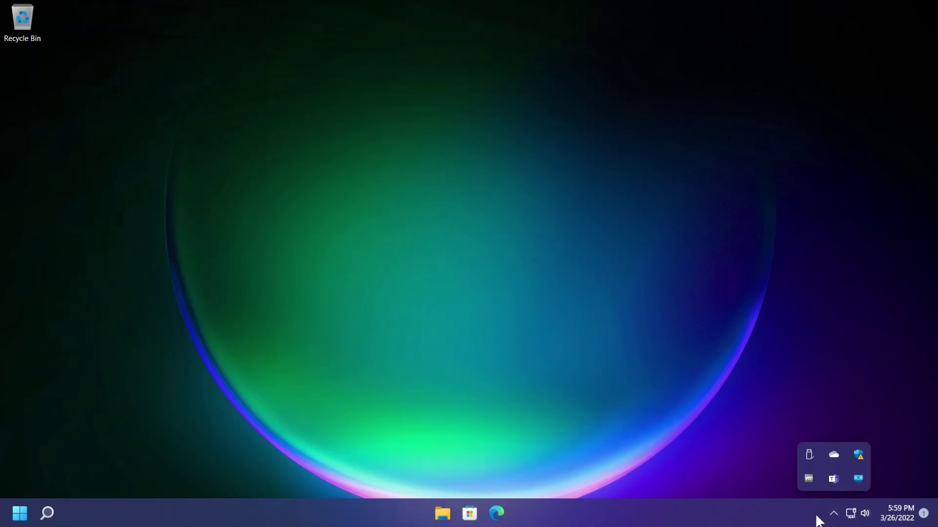
pyautogui.rightClick(857, 481)
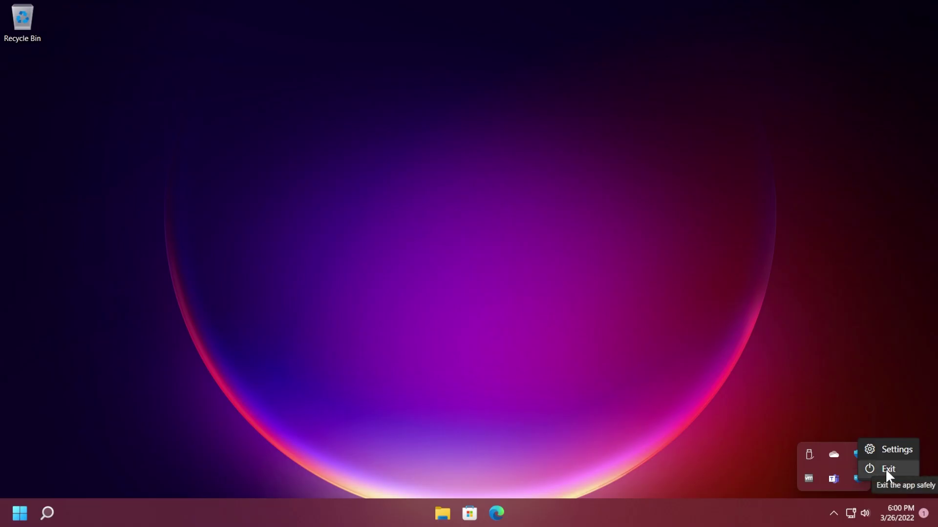
pyautogui.click(886, 449)
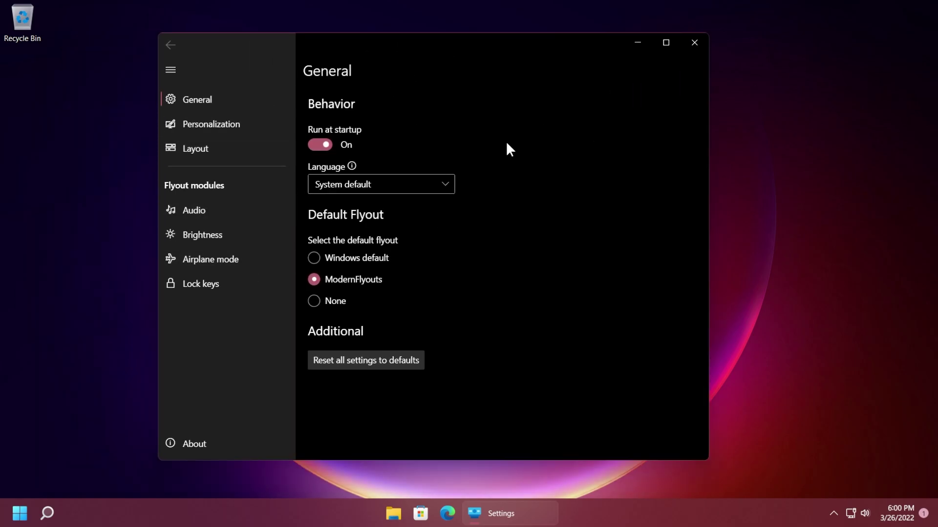
# Close the settings window and nudge the volume up and down to show the new flyout.
pyautogui.click(694, 43)
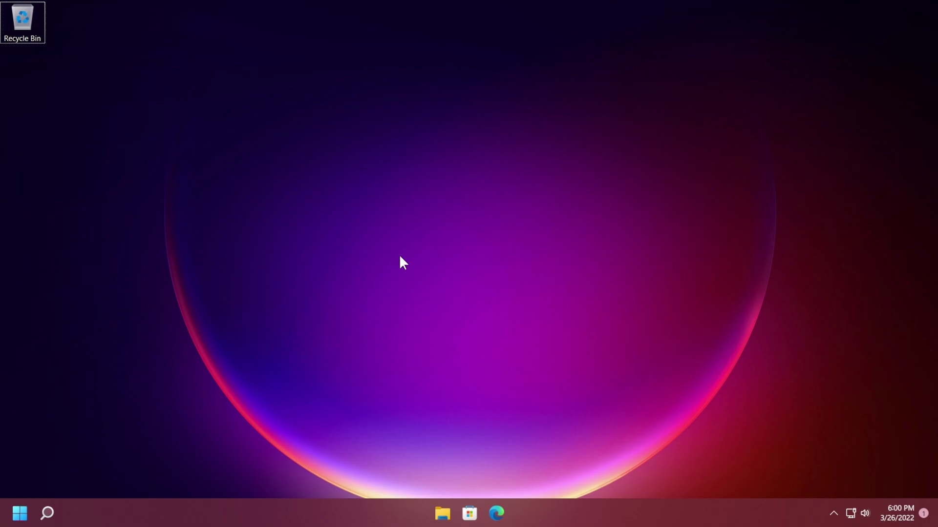
pyautogui.press('XF86AudioRaiseVolume')
pyautogui.press('XF86AudioRaiseVolume')
pyautogui.press('XF86AudioRaiseVolume')
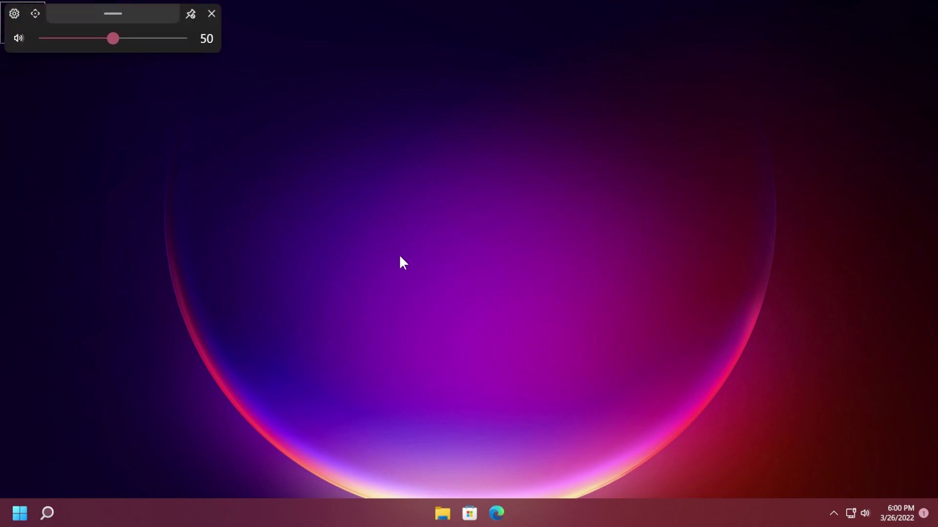
pyautogui.press('XF86AudioLowerVolume')
pyautogui.press('XF86AudioLowerVolume')
pyautogui.press('XF86AudioLowerVolume')
pyautogui.press('XF86AudioRaiseVolume')
pyautogui.press('XF86AudioRaiseVolume')
pyautogui.press('XF86AudioRaiseVolume')
pyautogui.press('XF86AudioLowerVolume')
pyautogui.press('XF86AudioLowerVolume')
pyautogui.press('XF86AudioRaiseVolume')
# Move the volume flyout to the lower centre of the screen and hide its top bar.
pyautogui.moveTo(142, 15); pyautogui.dragTo(384, 383)
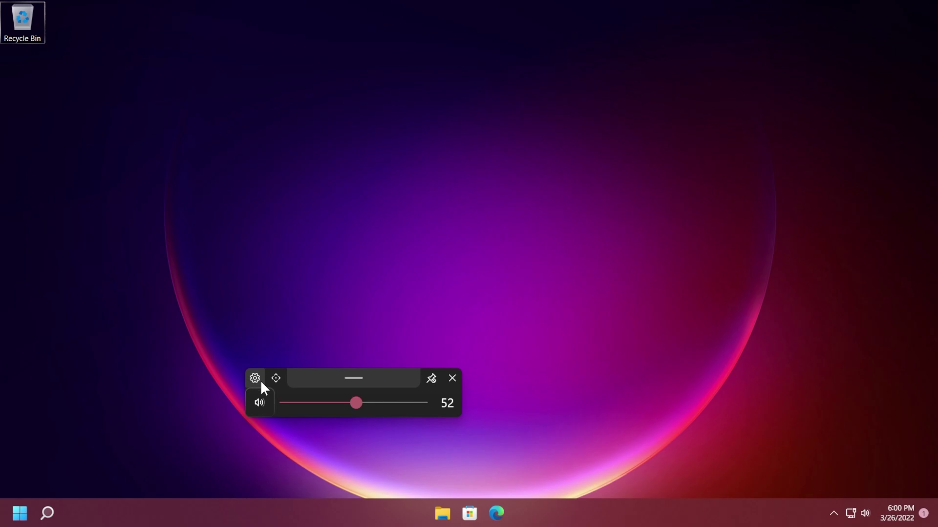
pyautogui.click(277, 380)
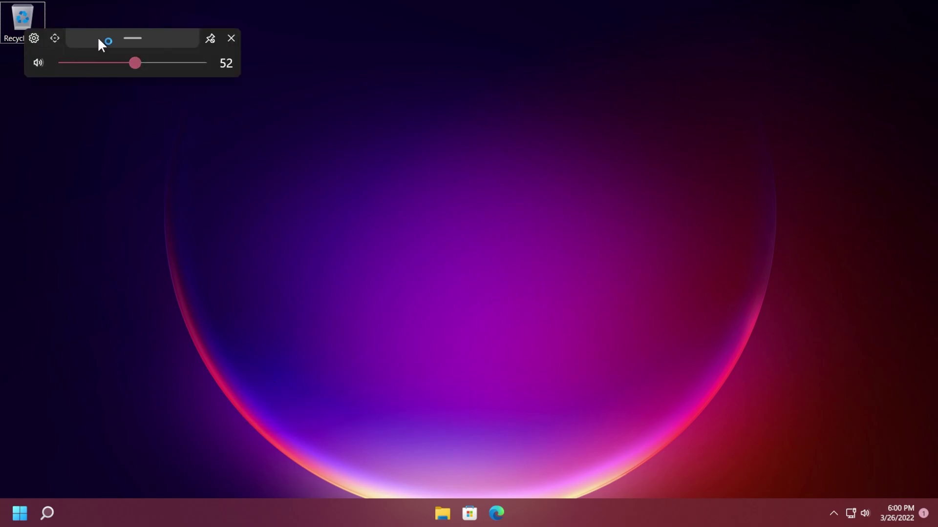
pyautogui.moveTo(99, 40); pyautogui.dragTo(352, 395)
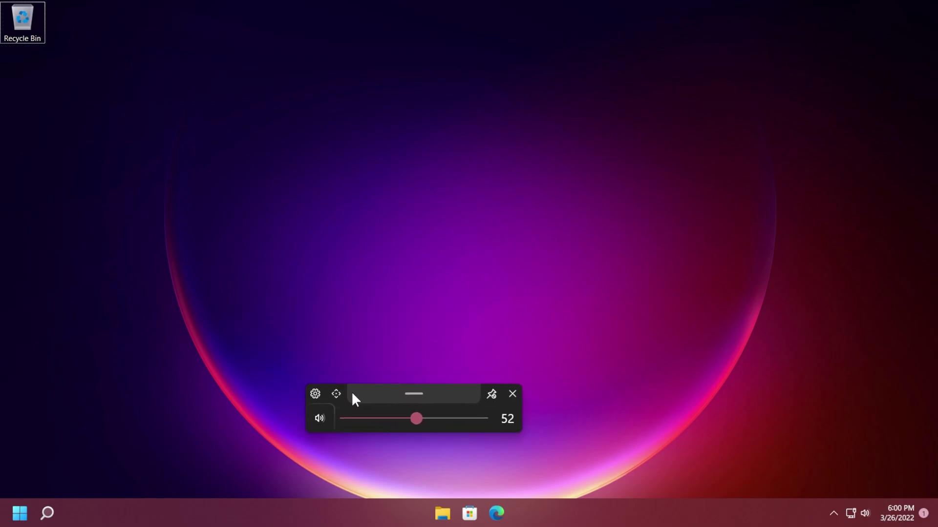
pyautogui.click(491, 395)
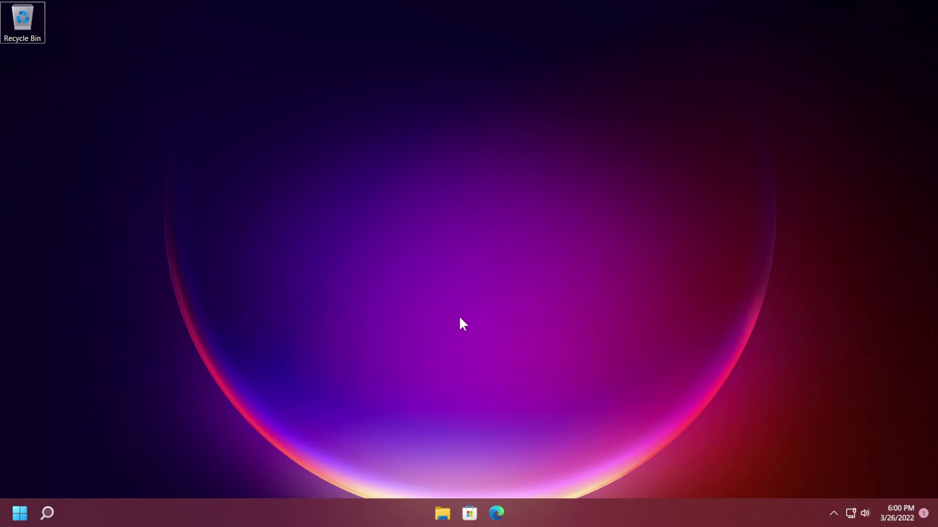
# Adjust the volume to show the slimmer flyout, then expand it to reveal its top bar.
pyautogui.press('XF86AudioRaiseVolume')
pyautogui.press('XF86AudioRaiseVolume')
pyautogui.press('XF86AudioRaiseVolume')
pyautogui.press('XF86AudioRaiseVolume')
pyautogui.press('XF86AudioRaiseVolume')
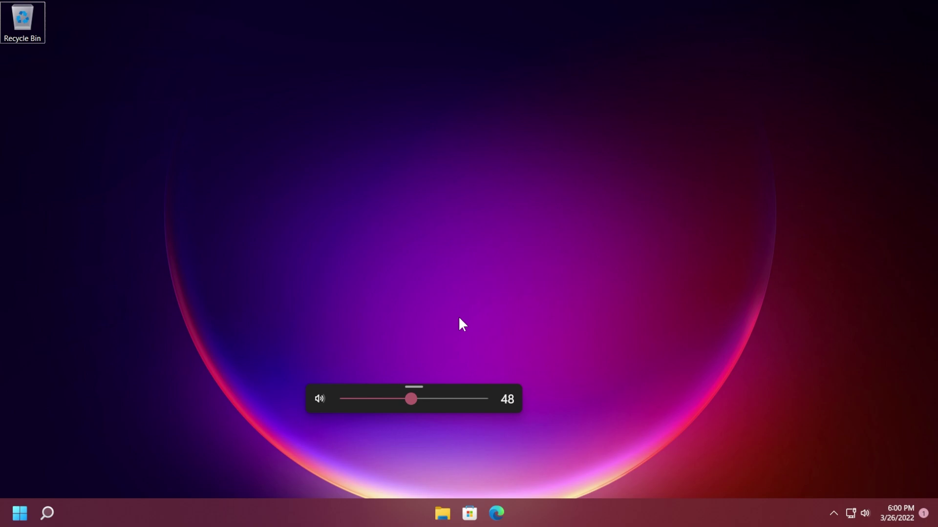
pyautogui.press('XF86AudioLowerVolume')
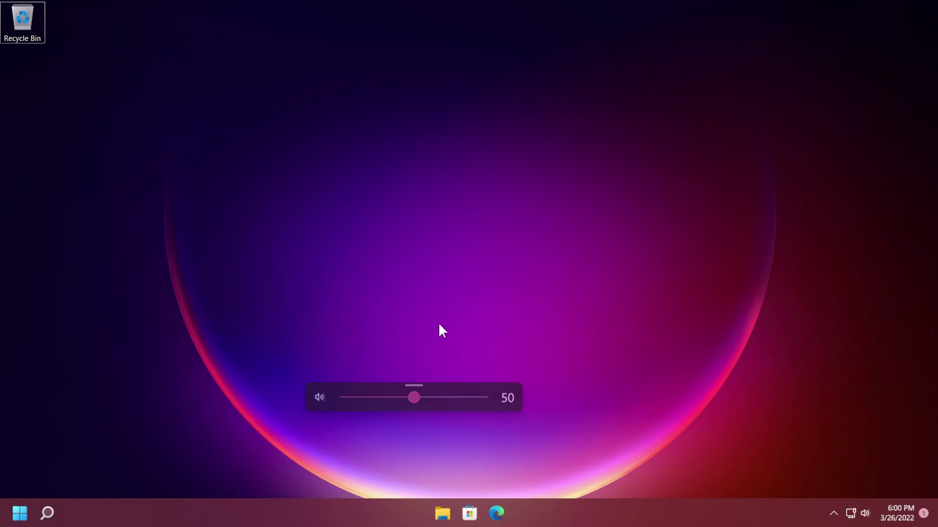
pyautogui.press('XF86AudioLowerVolume')
pyautogui.press('XF86AudioLowerVolume')
pyautogui.press('XF86AudioLowerVolume')
pyautogui.click(414, 387)
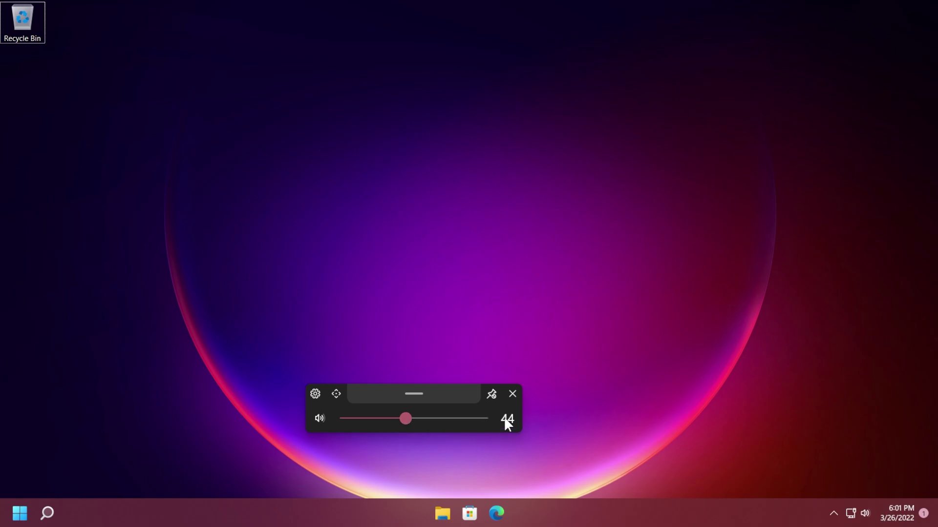
pyautogui.scroll(6, 408, 418)
pyautogui.scroll(-1, 409, 418)
# Open ModernFlyouts settings from the flyout's top bar and dismiss the volume flyout.
pyautogui.click(314, 395)
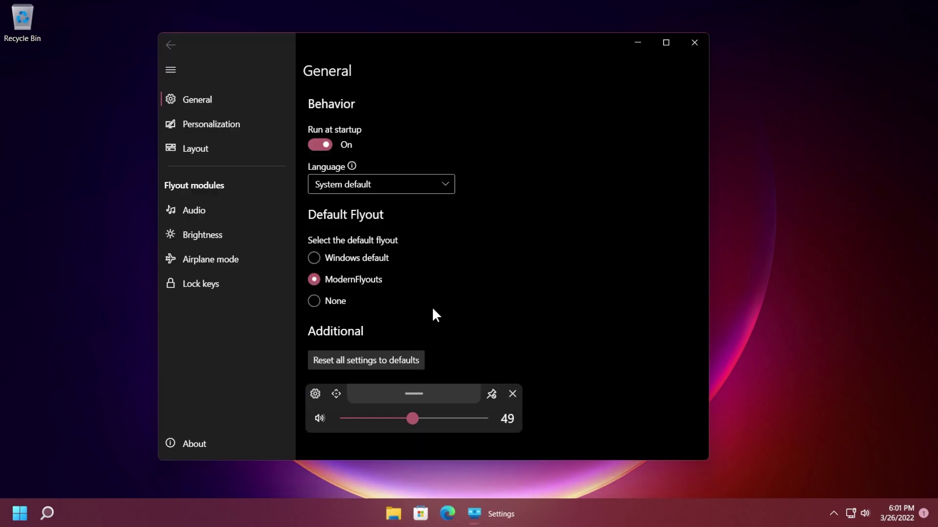
pyautogui.click(511, 393)
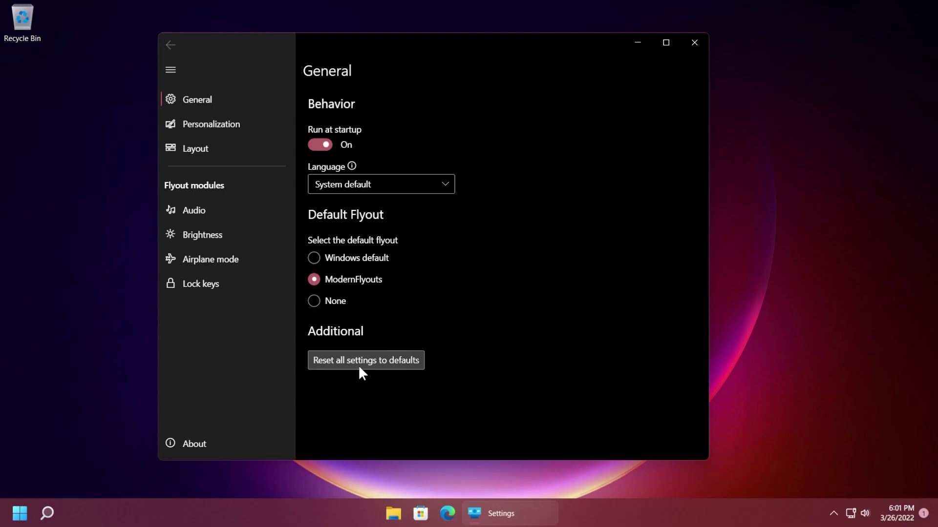
# On the Personalization page, preview the Light flyout theme, then set it back to System default.
pyautogui.click(222, 126)
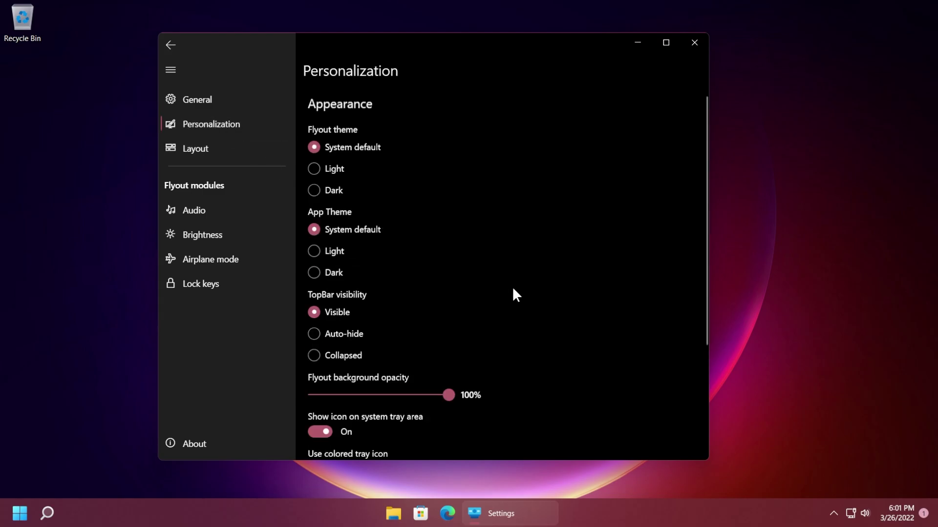
pyautogui.scroll(-3, 481, 215)
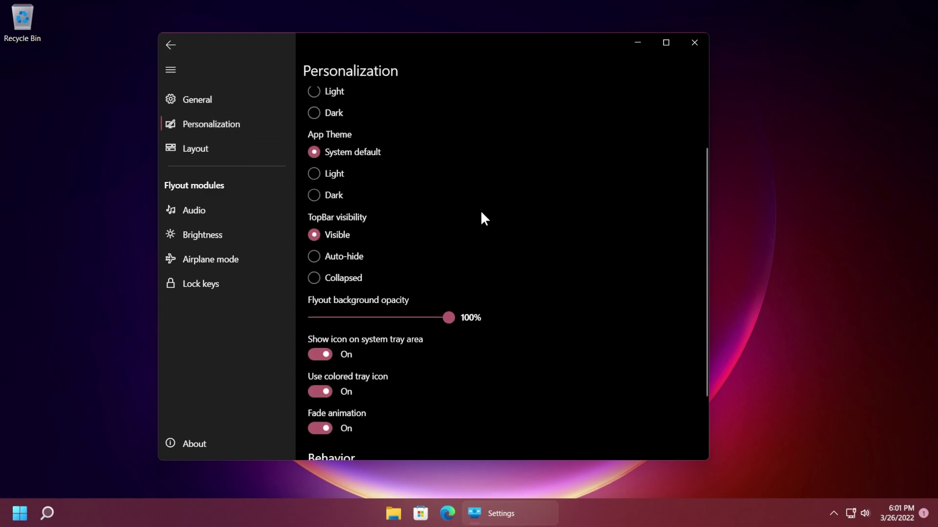
pyautogui.scroll(2, 481, 215)
pyautogui.scroll(1, 480, 215)
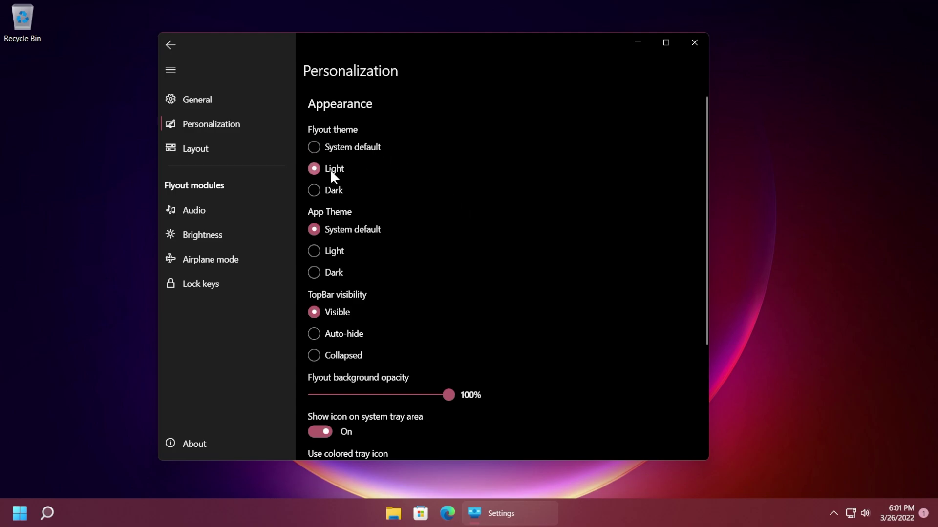
pyautogui.press('XF86AudioRaiseVolume')
pyautogui.press('XF86AudioRaiseVolume')
pyautogui.press('XF86AudioRaiseVolume')
pyautogui.press('XF86AudioRaiseVolume')
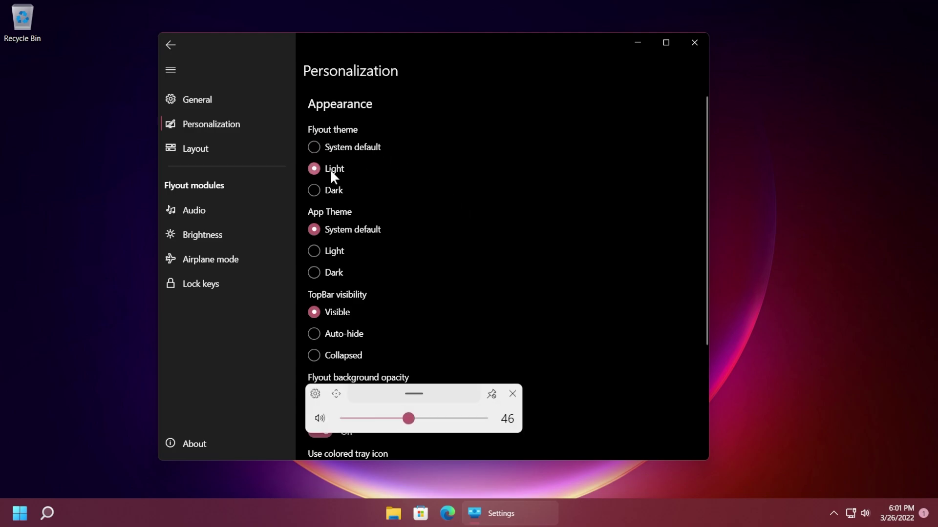
pyautogui.click(348, 147)
pyautogui.press('XF86AudioLowerVolume')
pyautogui.press('XF86AudioLowerVolume')
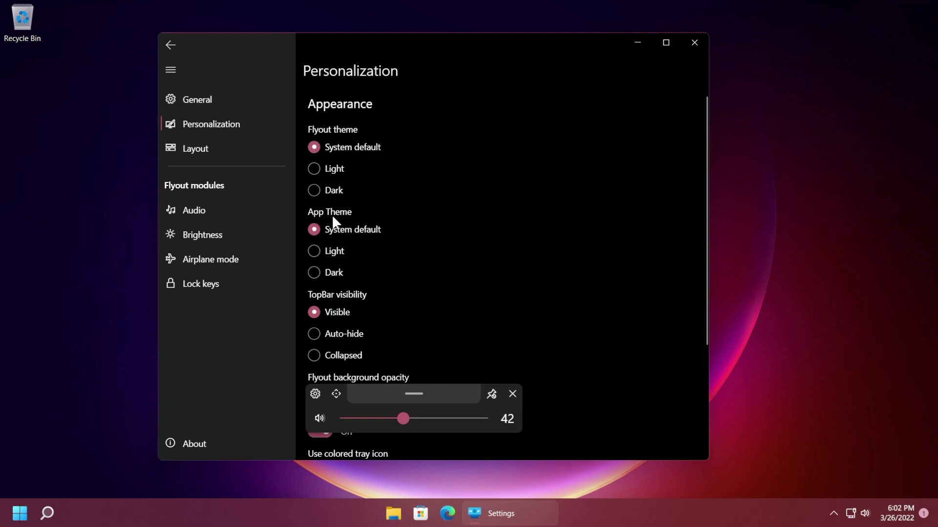
# Set TopBar visibility to Auto-hide, after trying Collapsed and setting the volume to 52.
pyautogui.scroll(-2, 500, 316)
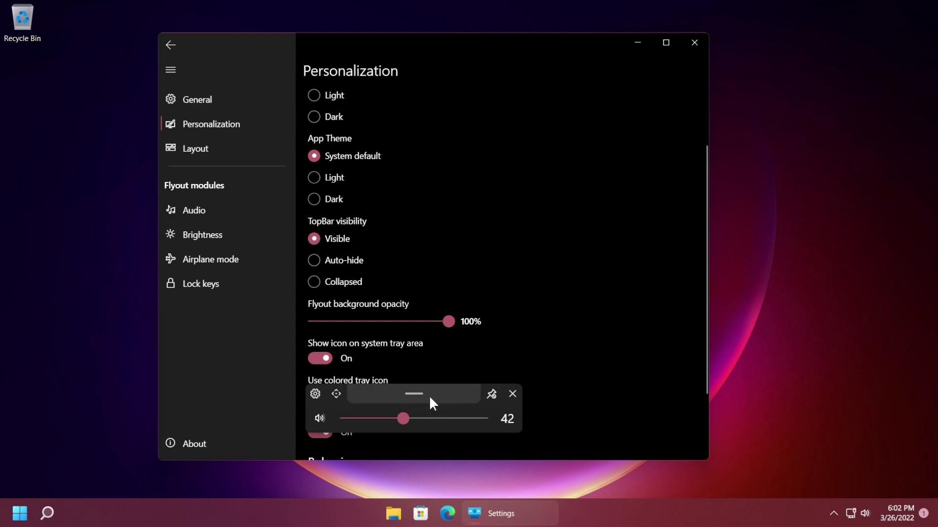
pyautogui.click(335, 262)
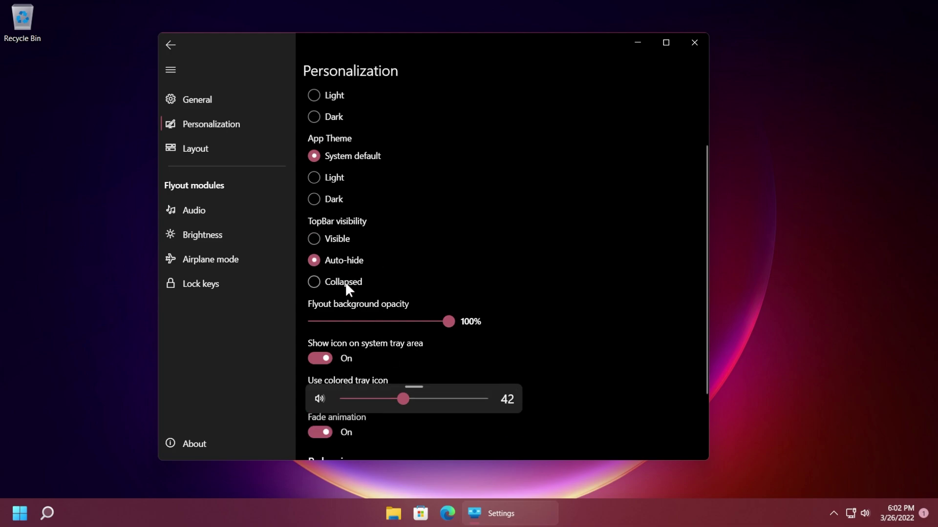
pyautogui.click(343, 283)
pyautogui.moveTo(435, 390); pyautogui.dragTo(415, 394)
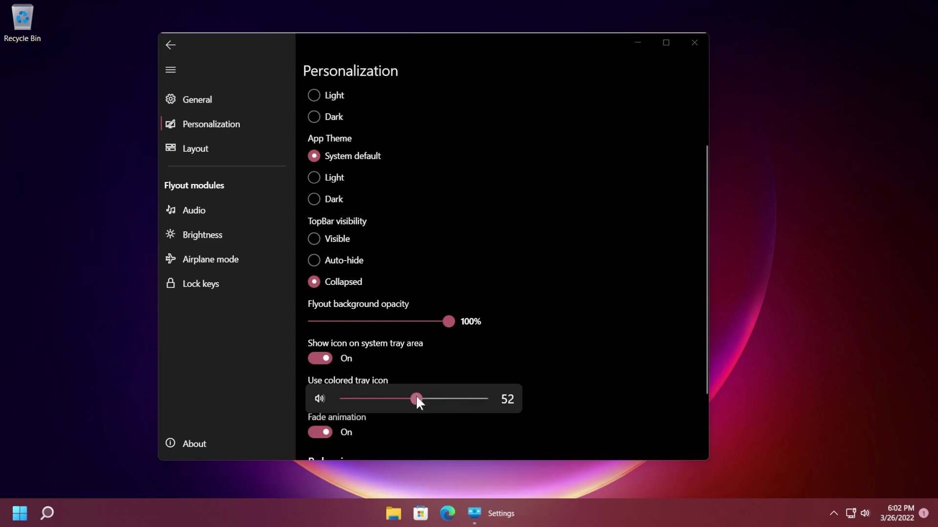
pyautogui.click(347, 261)
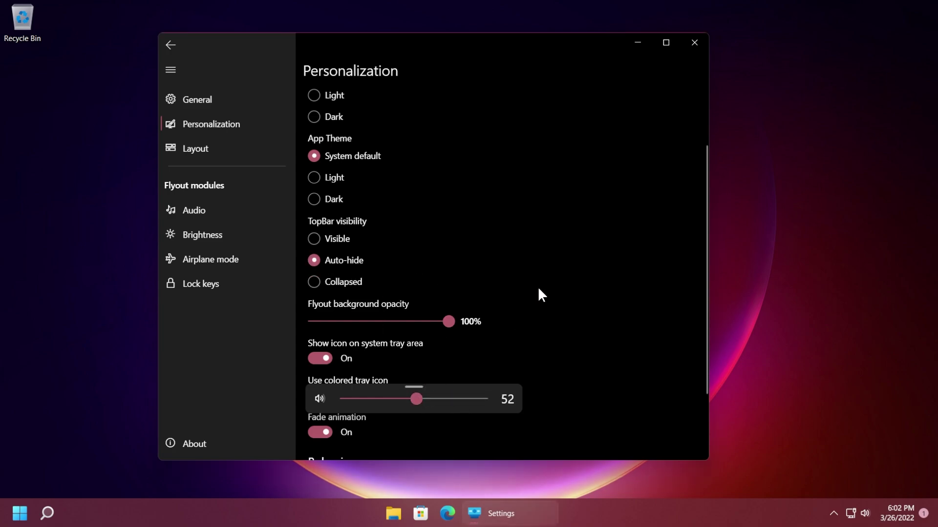
# Close the volume flyout and the settings window, then lower the volume to test the flyout.
pyautogui.scroll(-6, 503, 395)
pyautogui.moveTo(421, 394)
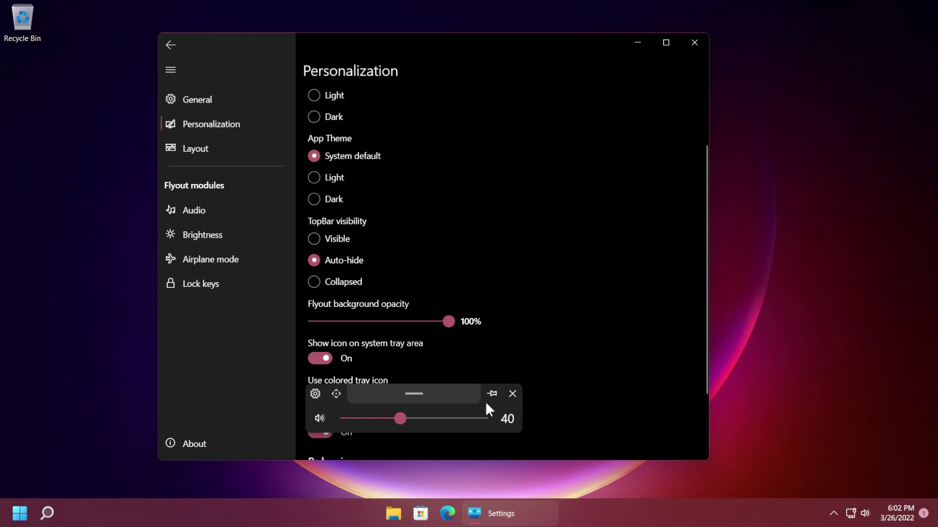
pyautogui.click(512, 394)
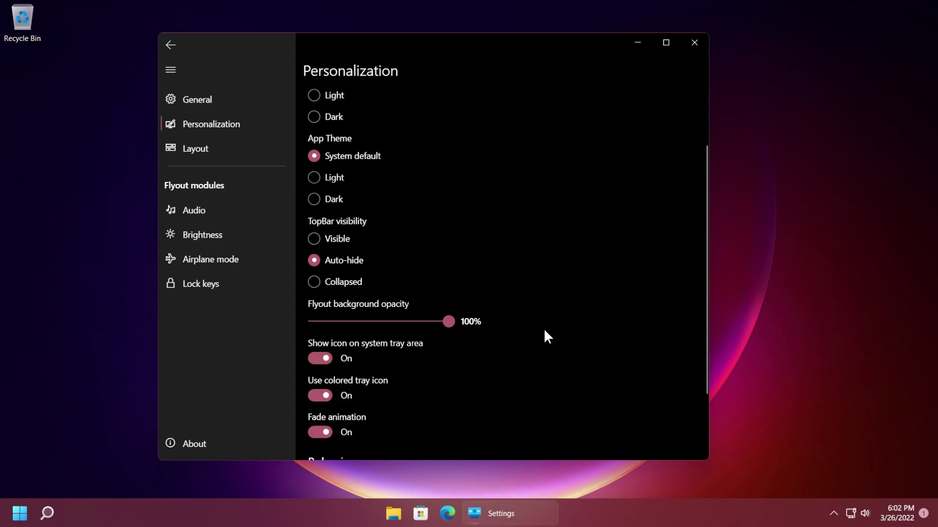
pyautogui.scroll(-3, 377, 271)
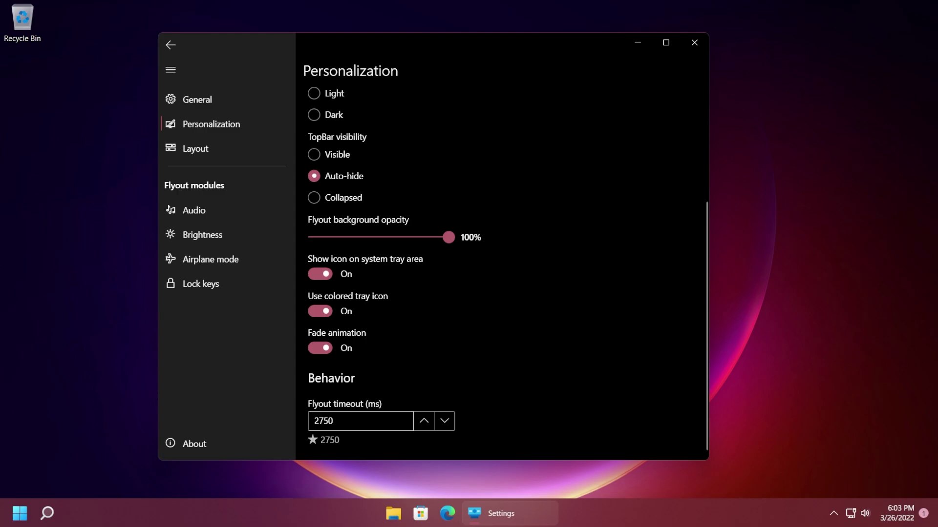
pyautogui.click(695, 43)
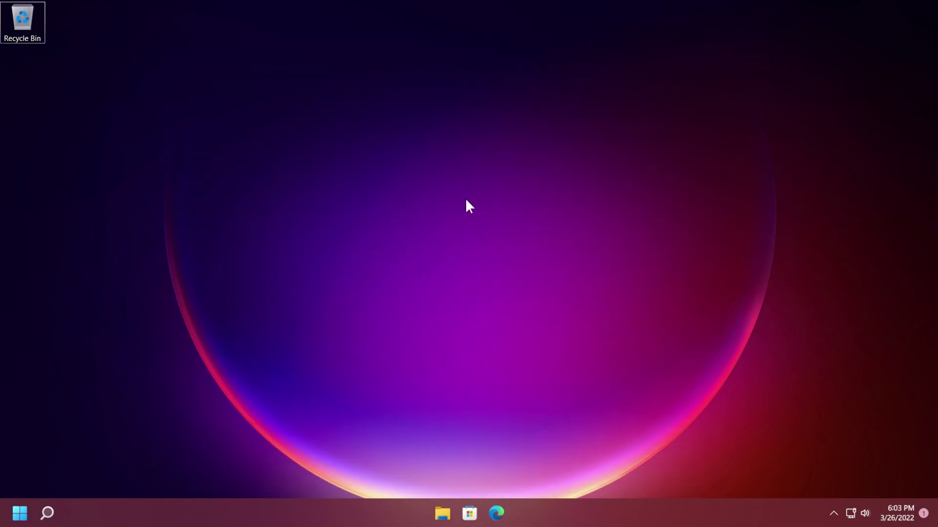
pyautogui.press('XF86AudioLowerVolume')
pyautogui.press('XF86AudioLowerVolume')
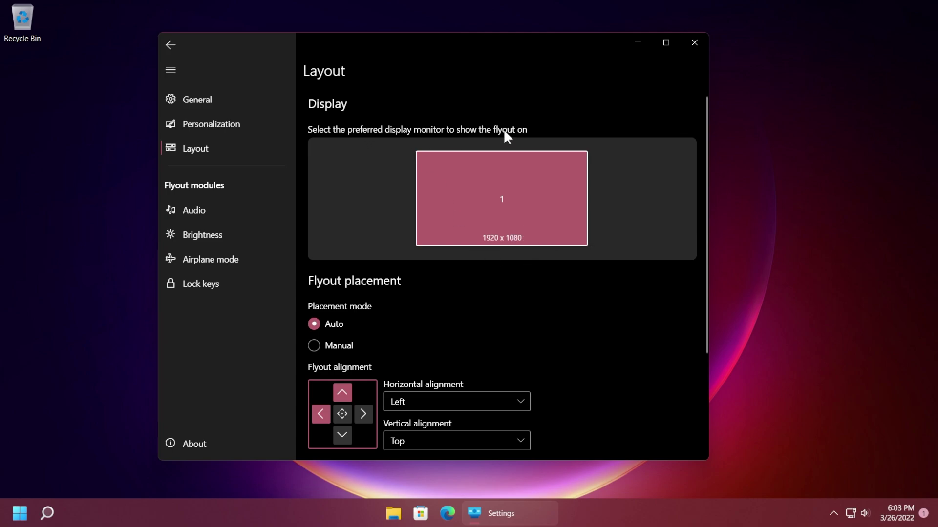
pyautogui.scroll(-3, 503, 129)
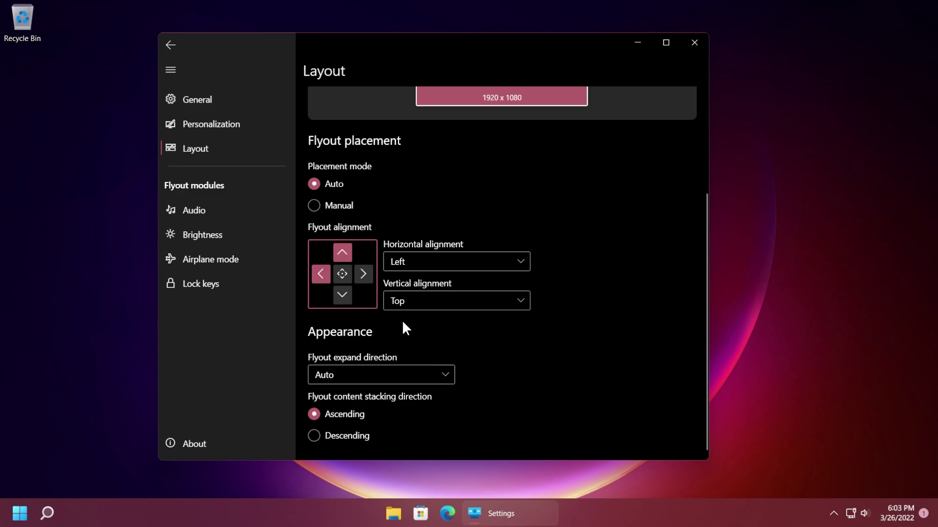
pyautogui.click(392, 374)
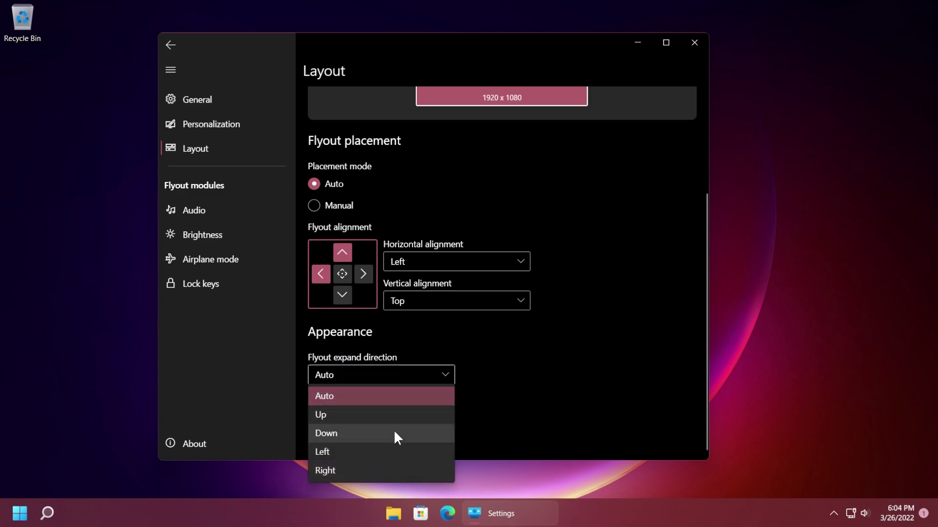
pyautogui.click(368, 396)
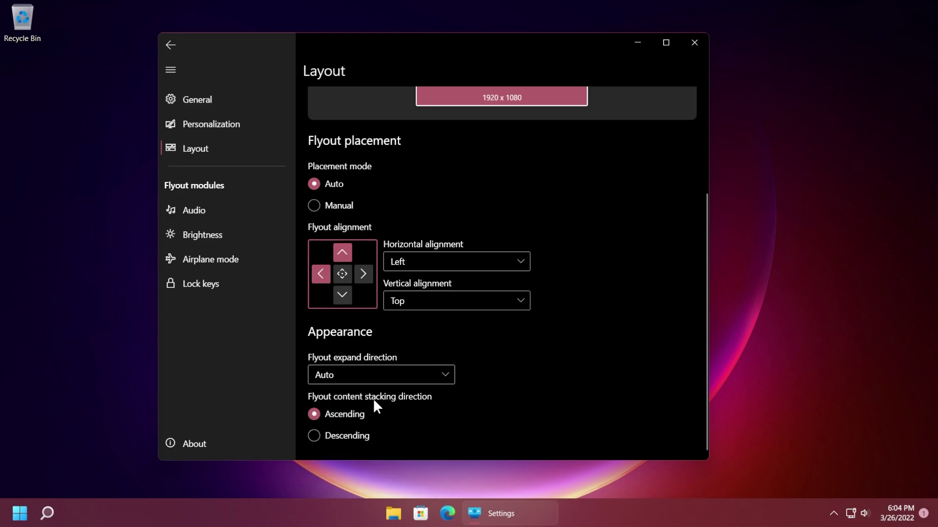
# Browse the Audio module's General and Media tabs, then the Brightness and Airplane mode pages.
pyautogui.click(205, 210)
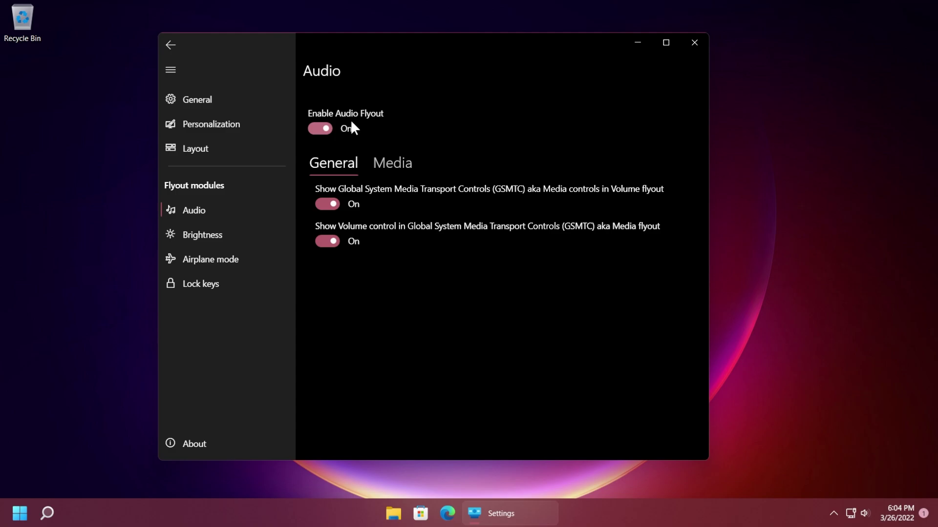
pyautogui.click(388, 163)
pyautogui.click(338, 165)
pyautogui.click(392, 166)
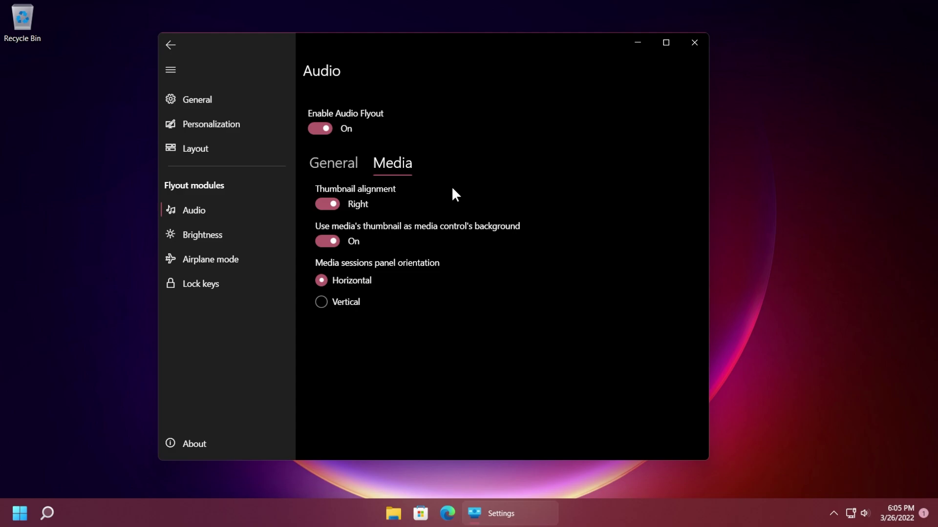
pyautogui.click(225, 237)
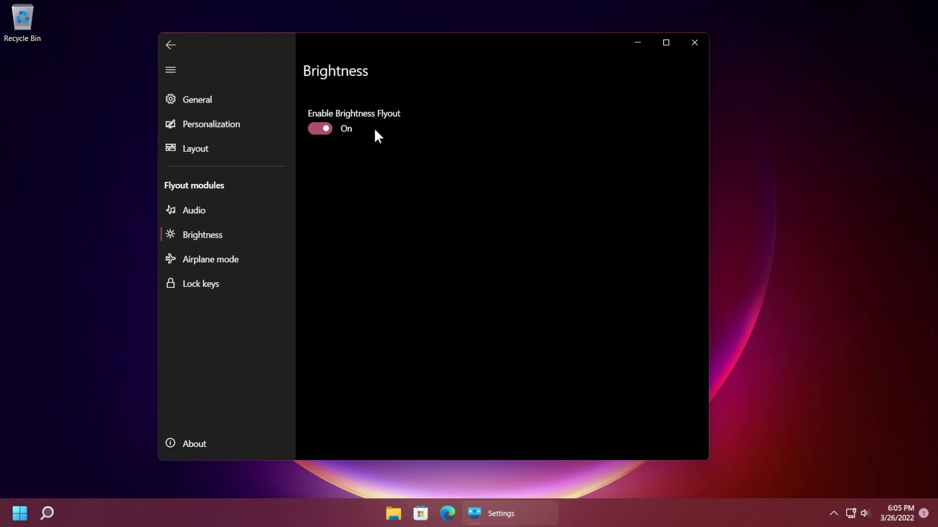
pyautogui.click(230, 264)
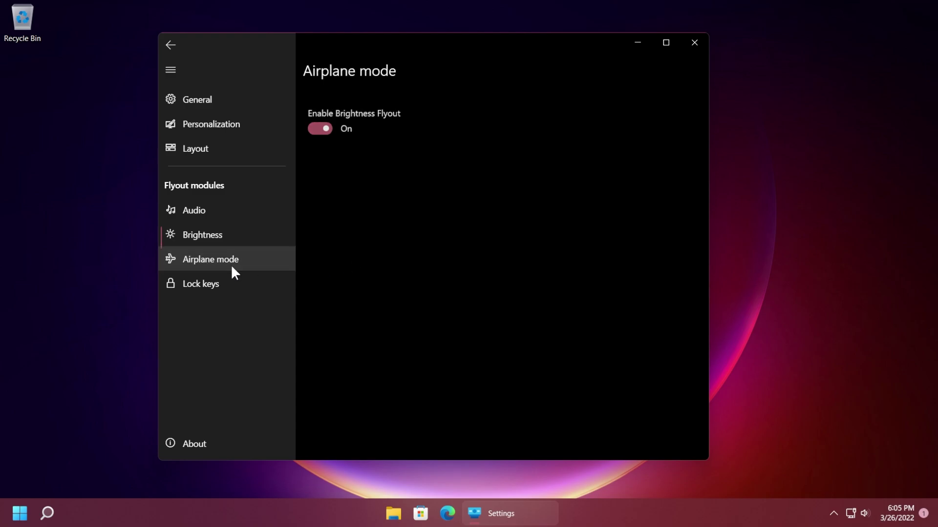
# On the Lock keys page, turn Num Lock on to preview its flyout, then close settings with Alt+F4.
pyautogui.click(221, 287)
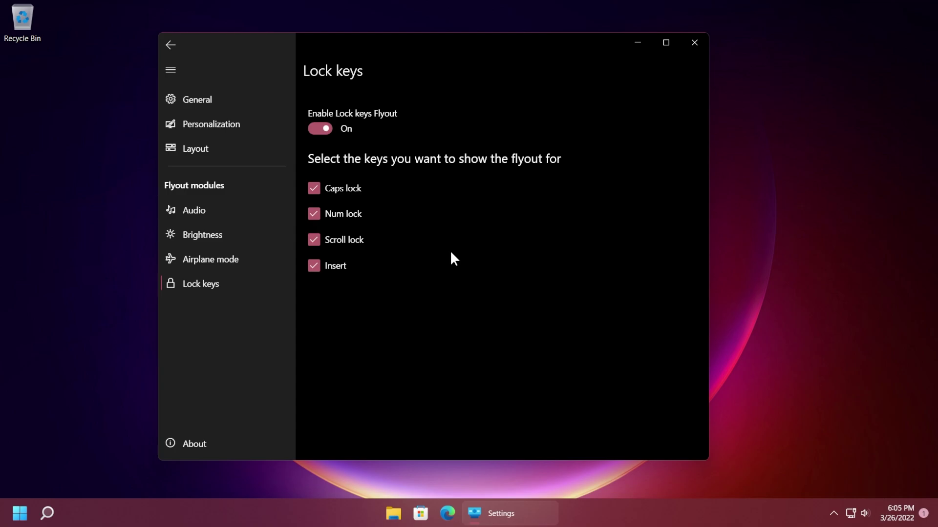
pyautogui.press('Num_Lock')
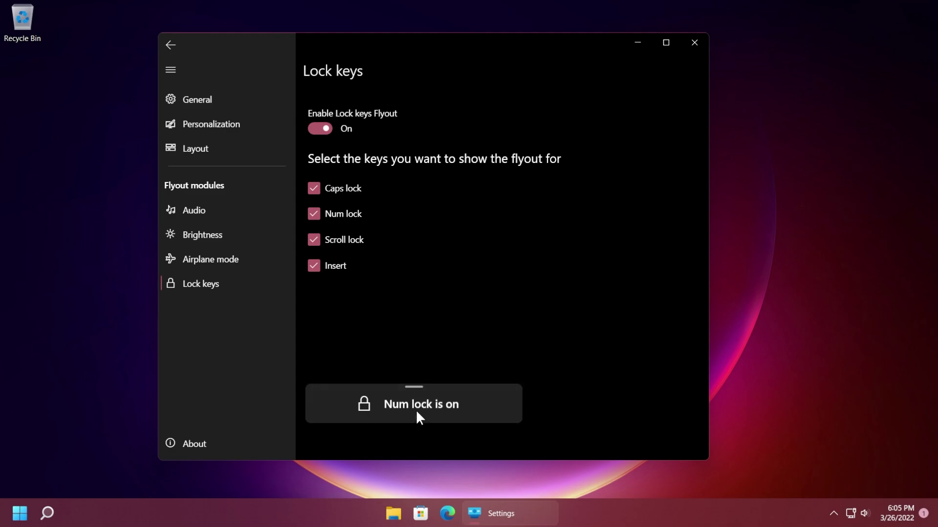
pyautogui.moveTo(421, 389)
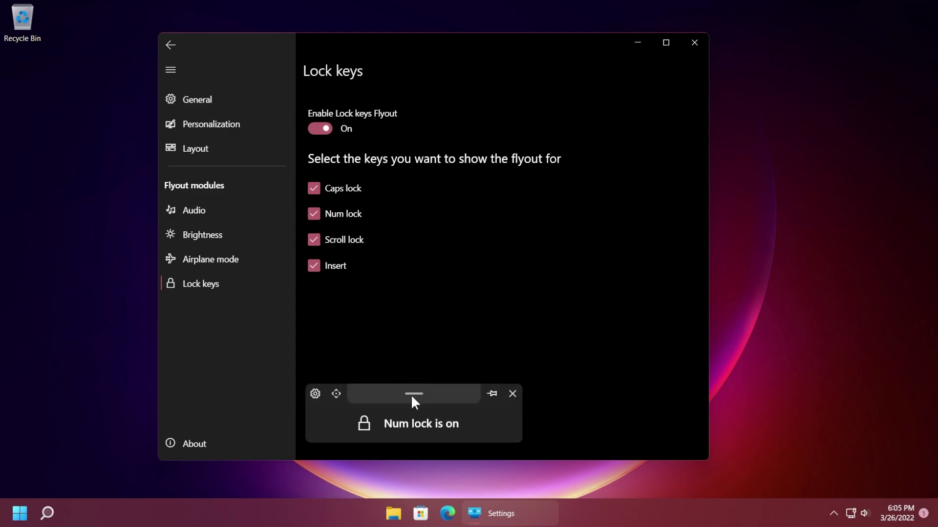
pyautogui.hotkey('alt', 'F4')
pyautogui.press('XF86AudioRaiseVolume')
pyautogui.press('XF86AudioRaiseVolume')
pyautogui.press('XF86AudioRaiseVolume')
pyautogui.press('XF86AudioRaiseVolume')
pyautogui.press('XF86AudioRaiseVolume')
pyautogui.press('XF86AudioRaiseVolume')
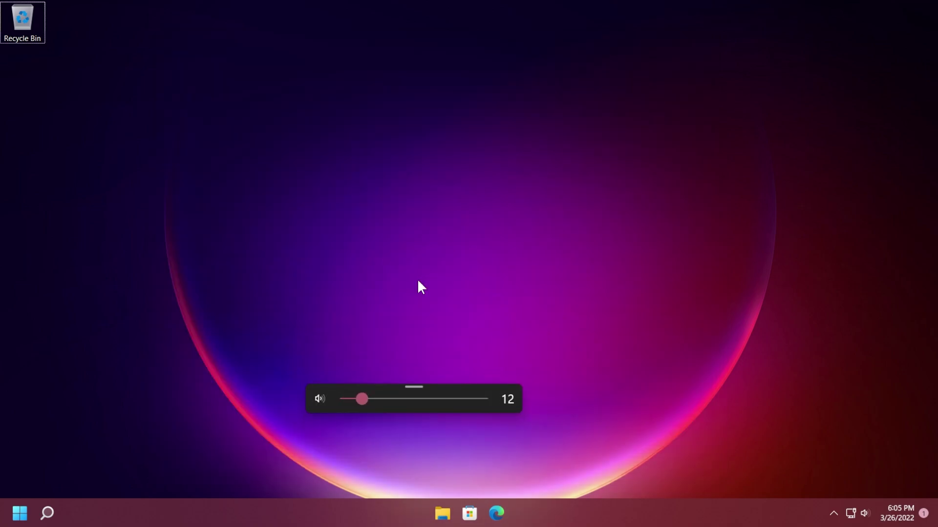
# Nudge the volume up and down with the volume keys until the flyout reads 50.
pyautogui.press('XF86AudioRaiseVolume')
pyautogui.press('XF86AudioRaiseVolume')
pyautogui.press('XF86AudioRaiseVolume')
pyautogui.press('XF86AudioRaiseVolume')
pyautogui.press('XF86AudioRaiseVolume')
pyautogui.press('XF86AudioLowerVolume')
pyautogui.press('XF86AudioLowerVolume')
pyautogui.press('XF86AudioLowerVolume')
pyautogui.press('XF86AudioRaiseVolume')
pyautogui.press('XF86AudioRaiseVolume')
pyautogui.press('XF86AudioRaiseVolume')
pyautogui.press('XF86AudioRaiseVolume')
pyautogui.press('XF86AudioRaiseVolume')
pyautogui.press('XF86AudioRaiseVolume')
pyautogui.press('XF86AudioRaiseVolume')
pyautogui.press('XF86AudioRaiseVolume')
pyautogui.press('XF86AudioRaiseVolume')
pyautogui.press('XF86AudioRaiseVolume')
pyautogui.press('XF86AudioRaiseVolume')
pyautogui.press('XF86AudioRaiseVolume')
pyautogui.press('XF86AudioRaiseVolume')
pyautogui.press('XF86AudioRaiseVolume')
pyautogui.press('XF86AudioRaiseVolume')
pyautogui.press('XF86AudioRaiseVolume')
pyautogui.press('XF86AudioRaiseVolume')
pyautogui.press('XF86AudioRaiseVolume')
pyautogui.press('XF86AudioRaiseVolume')
pyautogui.press('XF86AudioRaiseVolume')
pyautogui.press('XF86AudioRaiseVolume')
pyautogui.press('XF86AudioRaiseVolume')
pyautogui.press('XF86AudioLowerVolume')
pyautogui.press('XF86AudioLowerVolume')
pyautogui.press('XF86AudioLowerVolume')
pyautogui.press('XF86AudioLowerVolume')
pyautogui.press('XF86AudioLowerVolume')
pyautogui.press('XF86AudioLowerVolume')
pyautogui.press('XF86AudioLowerVolume')
pyautogui.press('XF86AudioRaiseVolume')
pyautogui.press('XF86AudioRaiseVolume')
pyautogui.press('XF86AudioLowerVolume')
pyautogui.press('XF86AudioLowerVolume')
pyautogui.press('XF86AudioRaiseVolume')
pyautogui.press('XF86AudioRaiseVolume')
pyautogui.press('XF86AudioLowerVolume')
pyautogui.press('XF86AudioLowerVolume')
pyautogui.press('XF86AudioRaiseVolume')
pyautogui.press('XF86AudioRaiseVolume')
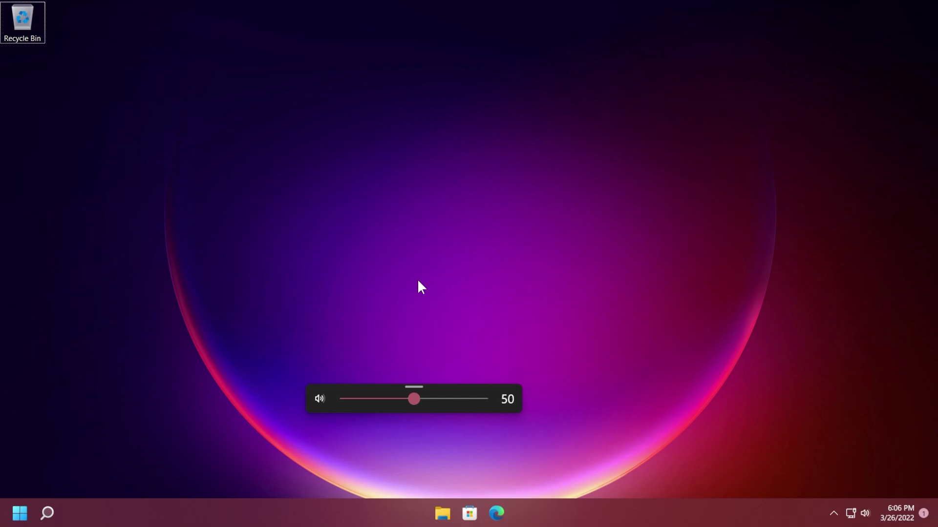